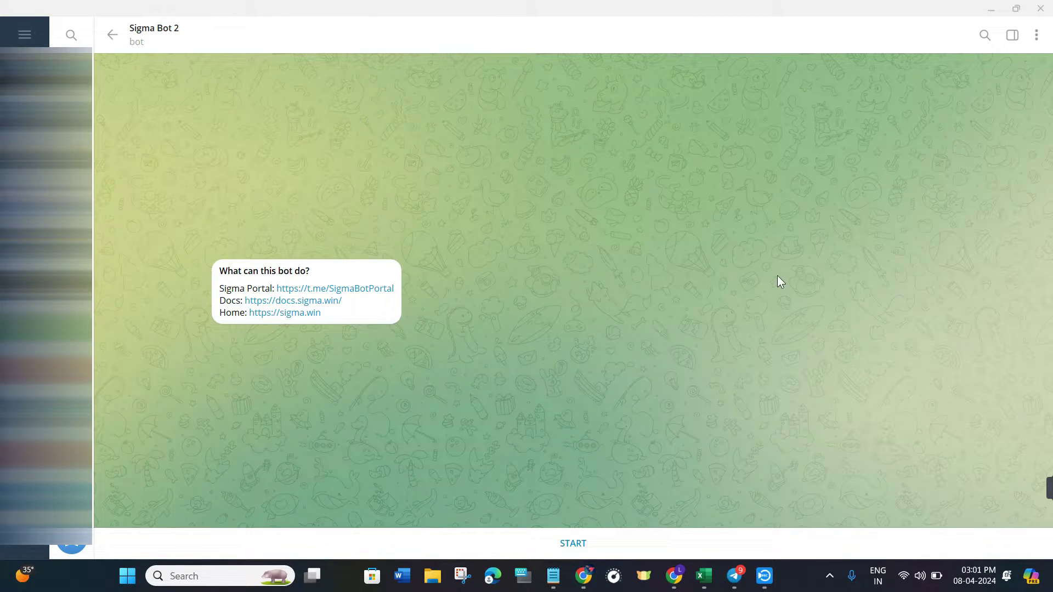
- Start Sigma Bot 2 and open its Settings menu for the Ethereum chain
left_click(573, 543)
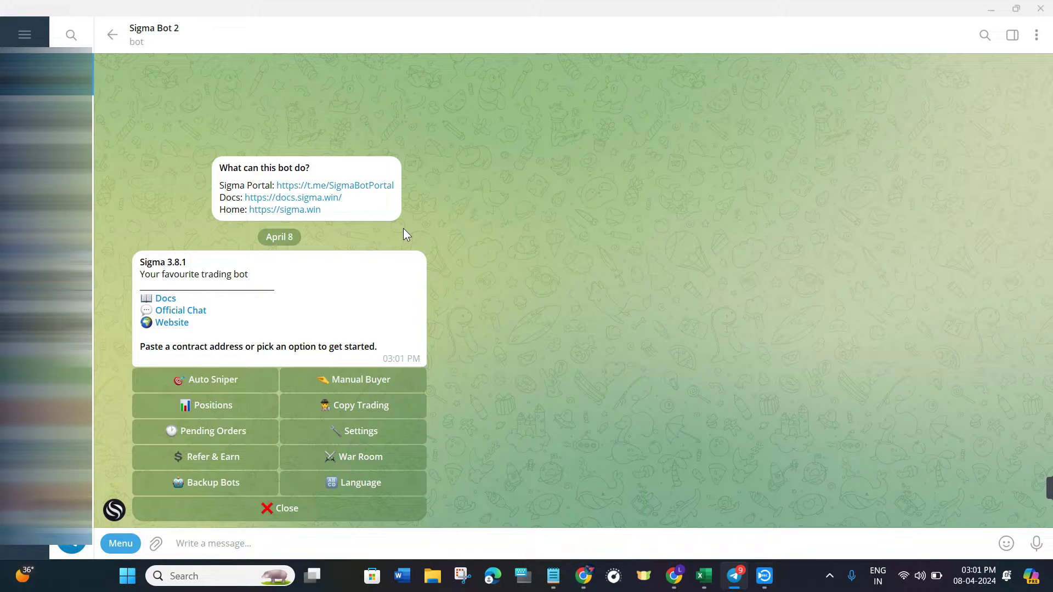
left_click(347, 437)
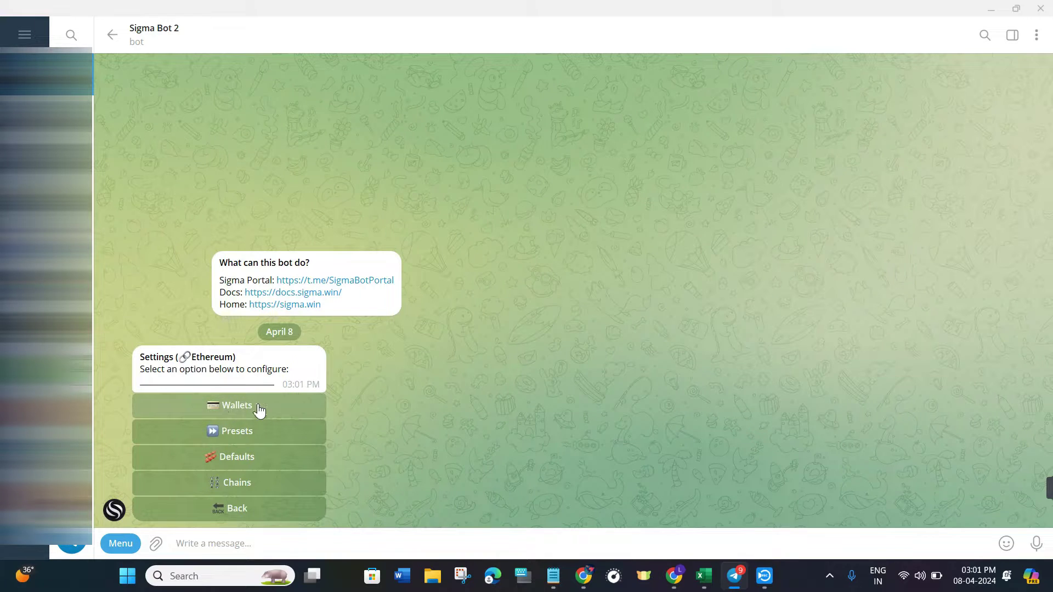
- List Sigma Bot's three 0.000-balance ETH wallets with /wallets and heart-react to the reply
left_click(259, 410)
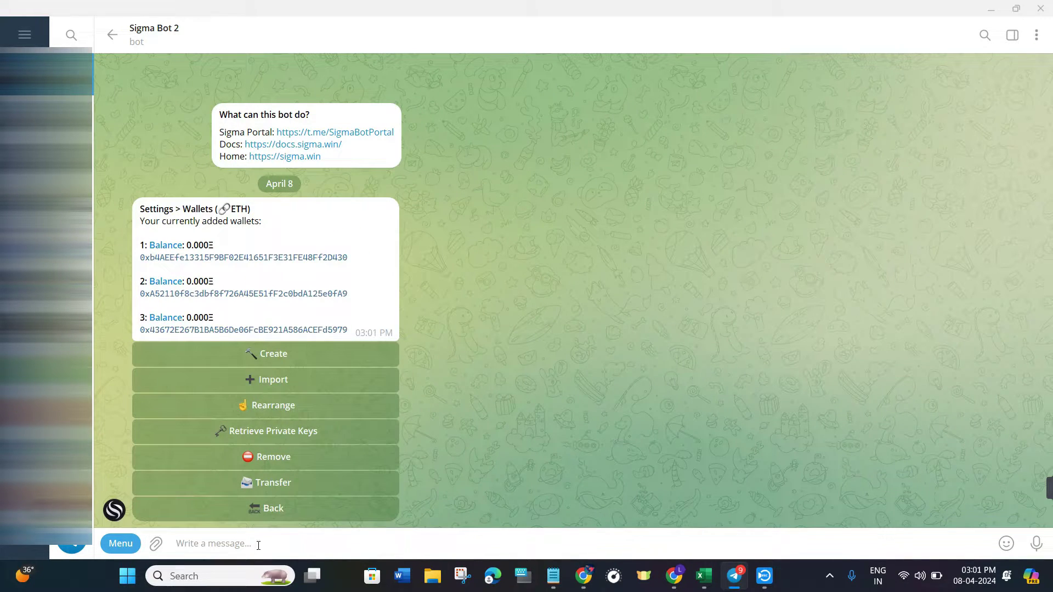
type("/")
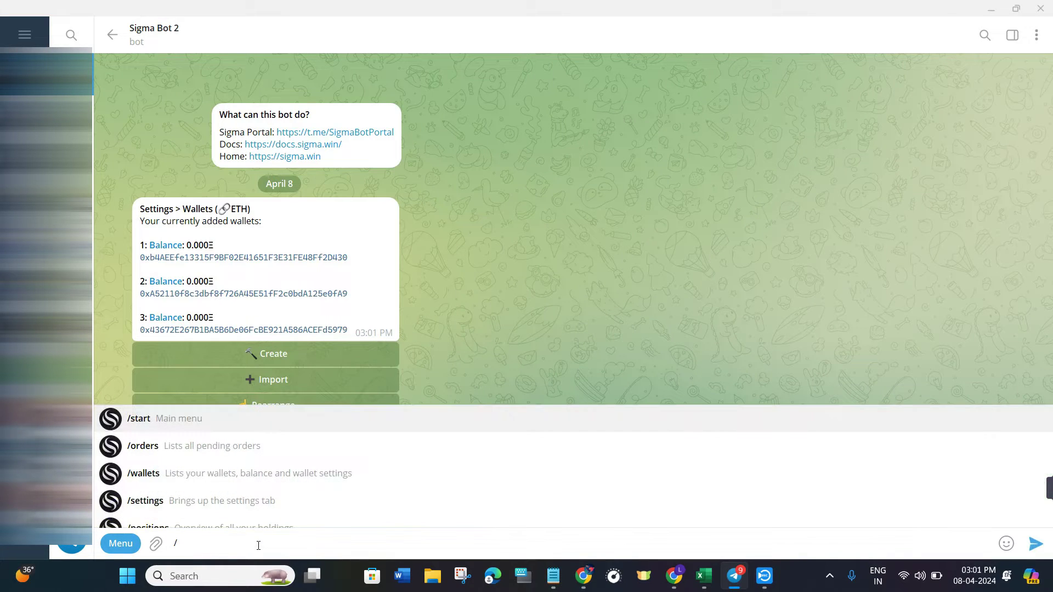
type("w")
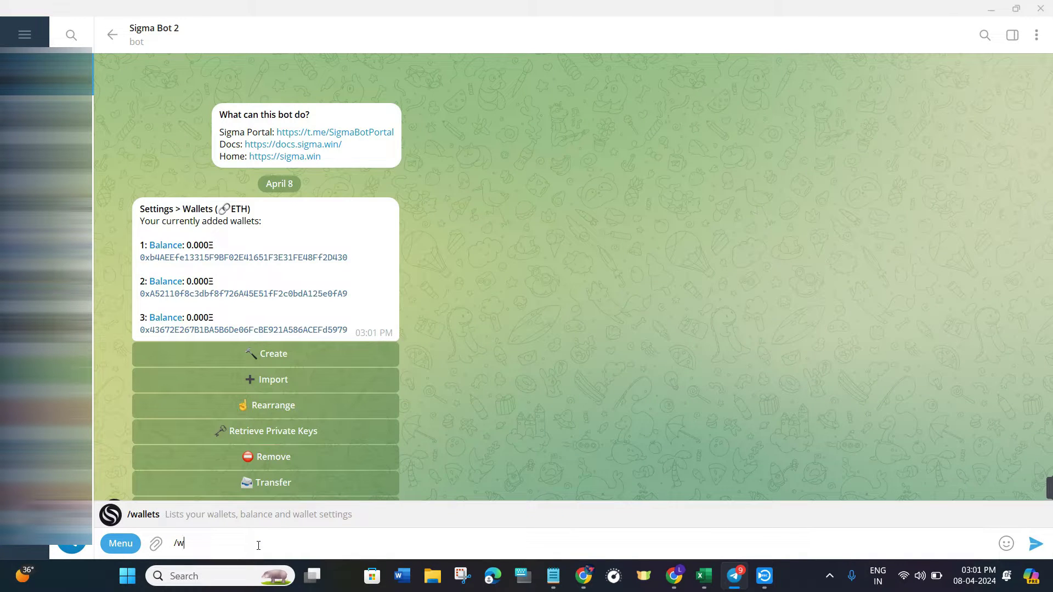
left_click(274, 515)
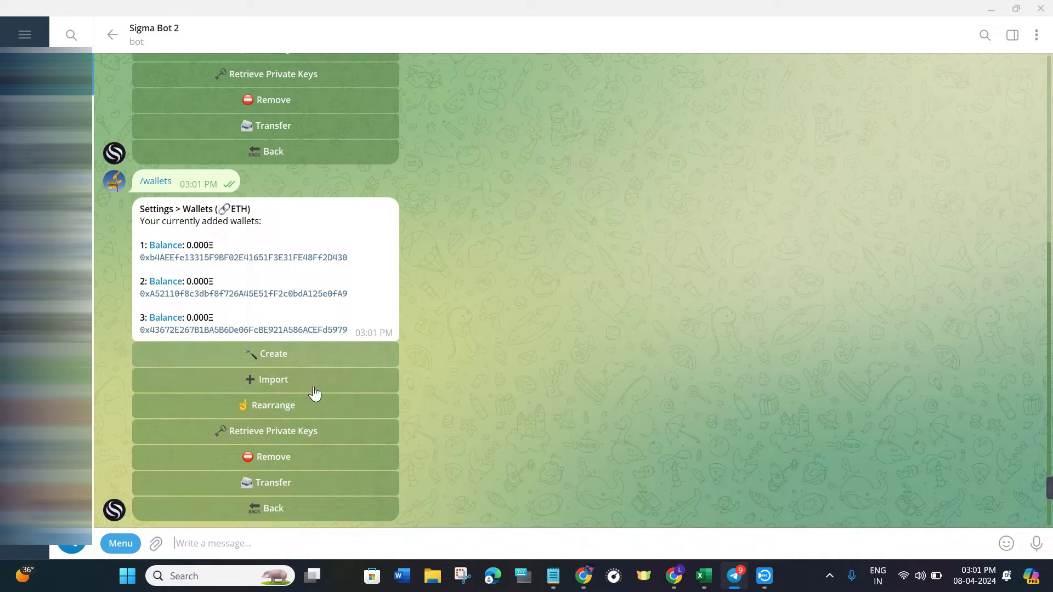
double_click(312, 351)
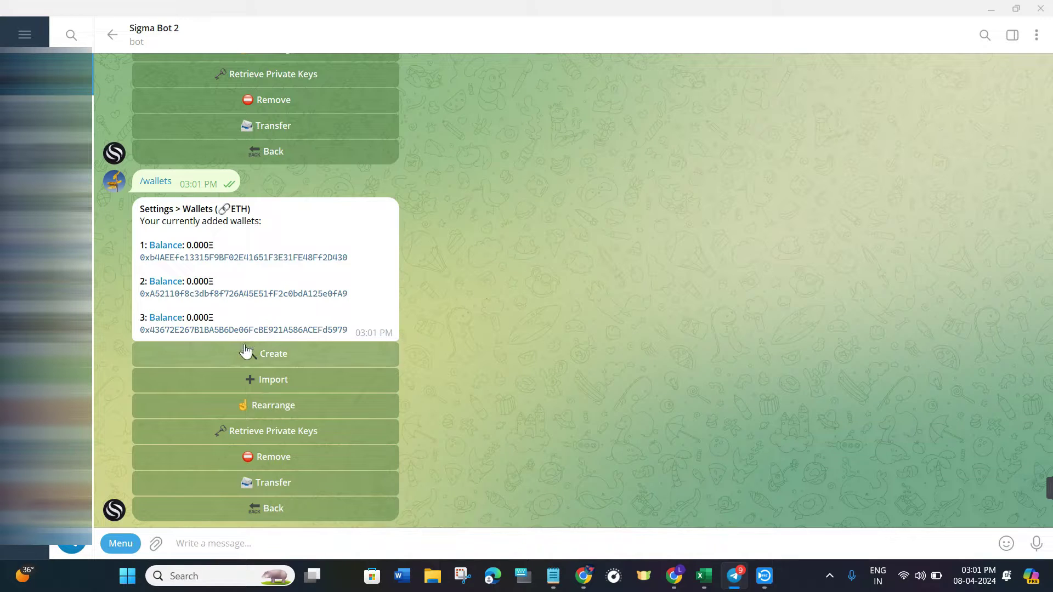
- Create a fourth wallet, then begin a private-key import and dismiss the reply prompt
left_click(219, 359)
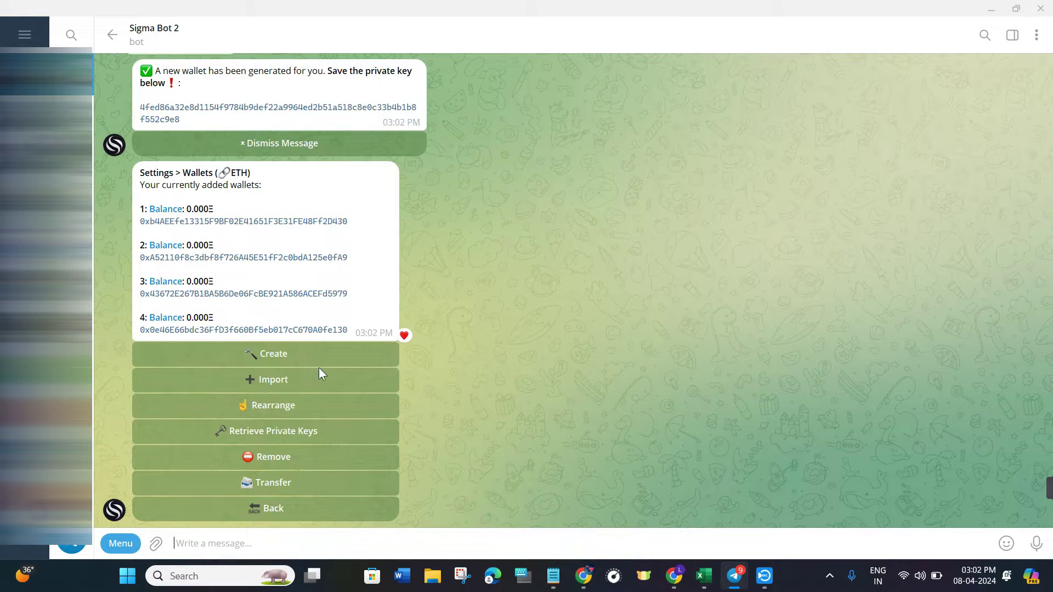
left_click(282, 381)
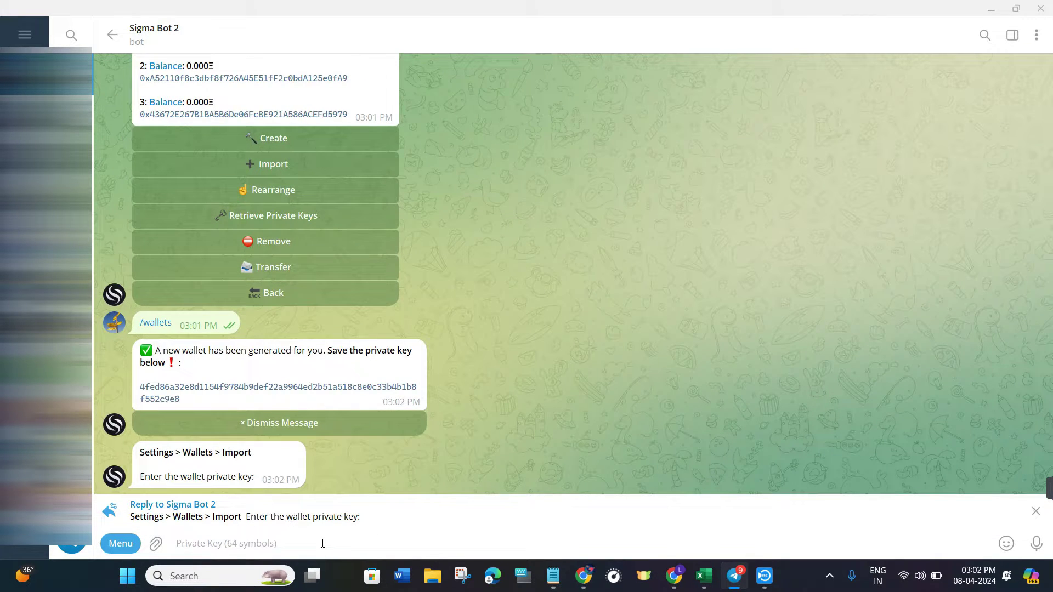
left_click(1035, 510)
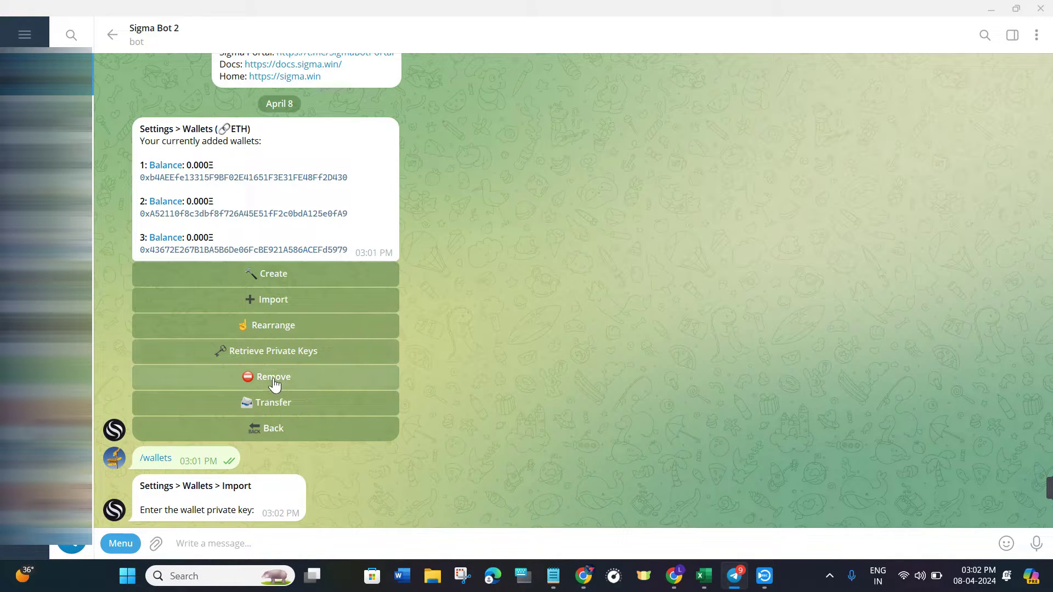
- Remove wallet 4, heart-react to the wallets list, and return to Settings (Ethereum)
left_click(271, 381)
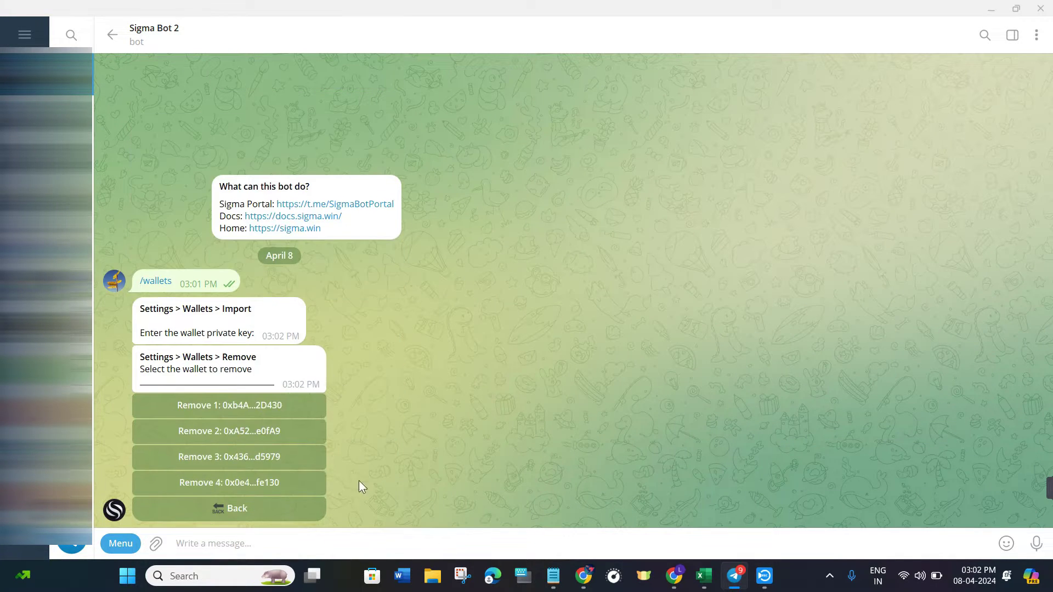
left_click(257, 482)
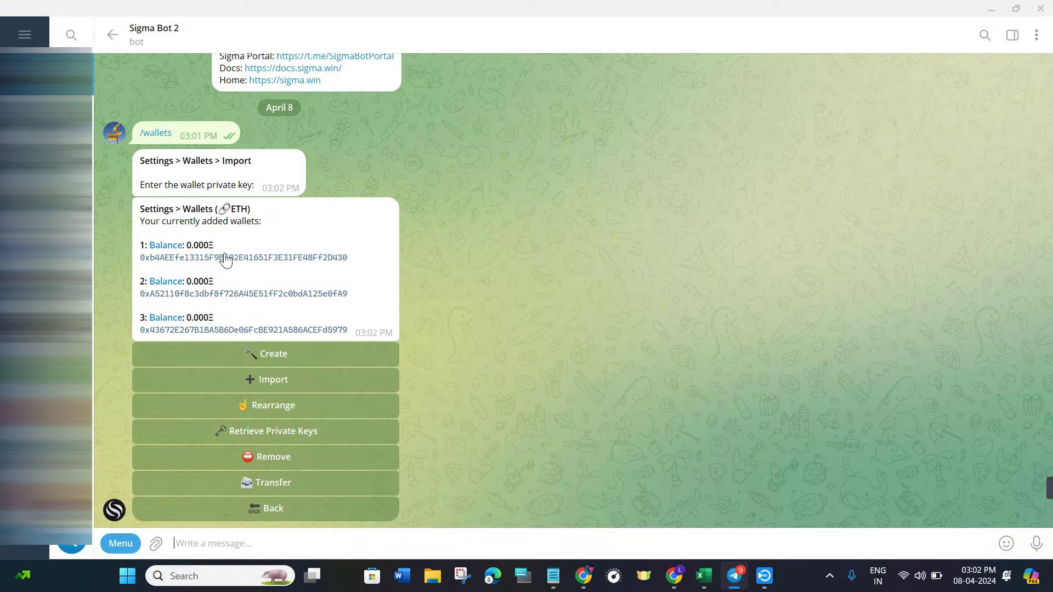
double_click(392, 256)
double_click(305, 227)
left_click(274, 515)
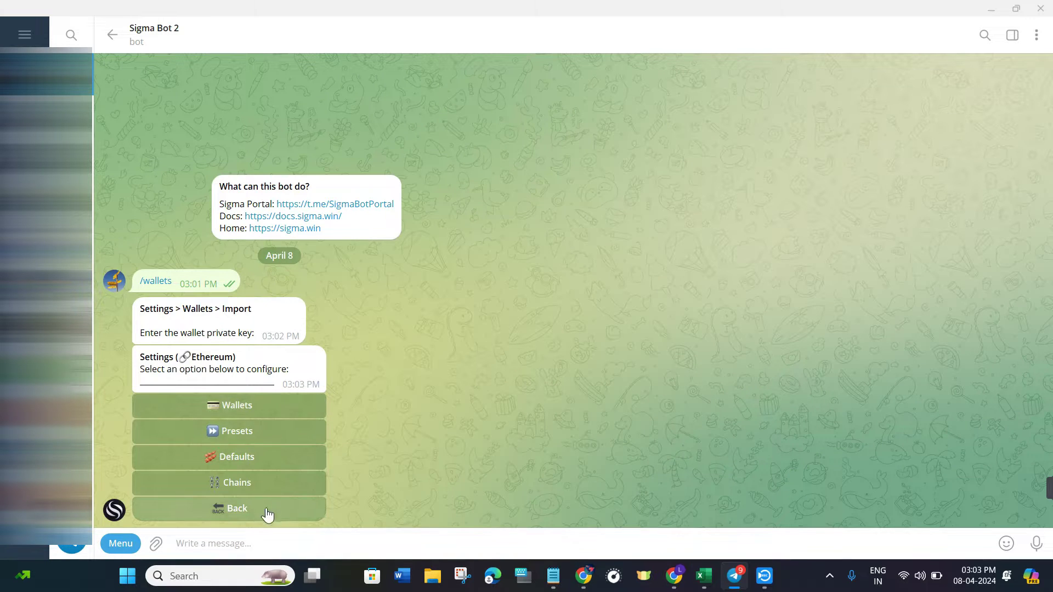
- Switch the bot's chain from Ethereum to Base and return to the Sigma 3.8.1 menu
left_click(222, 481)
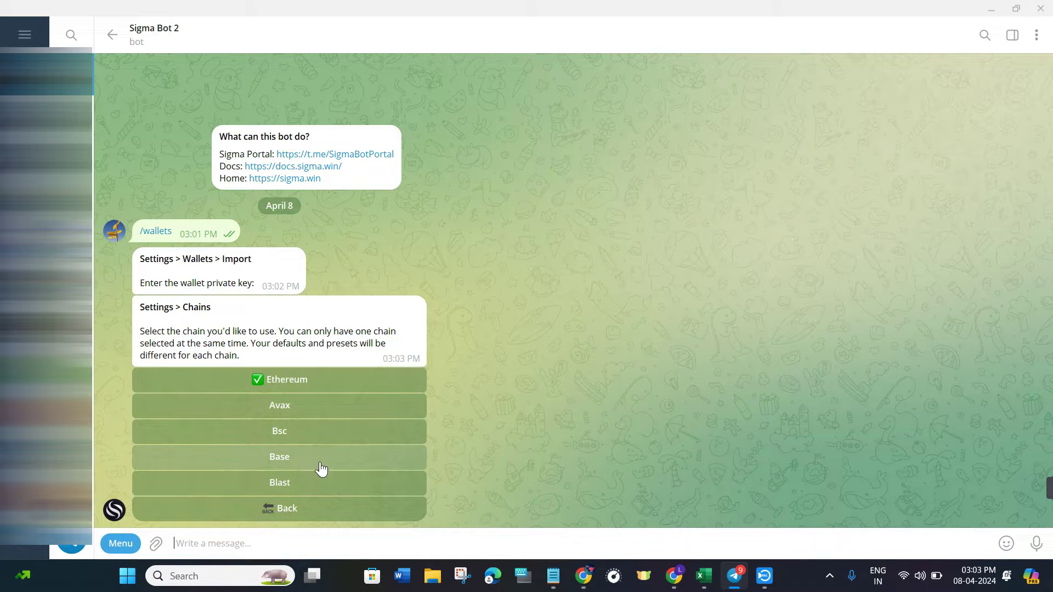
double_click(256, 462)
left_click(256, 462)
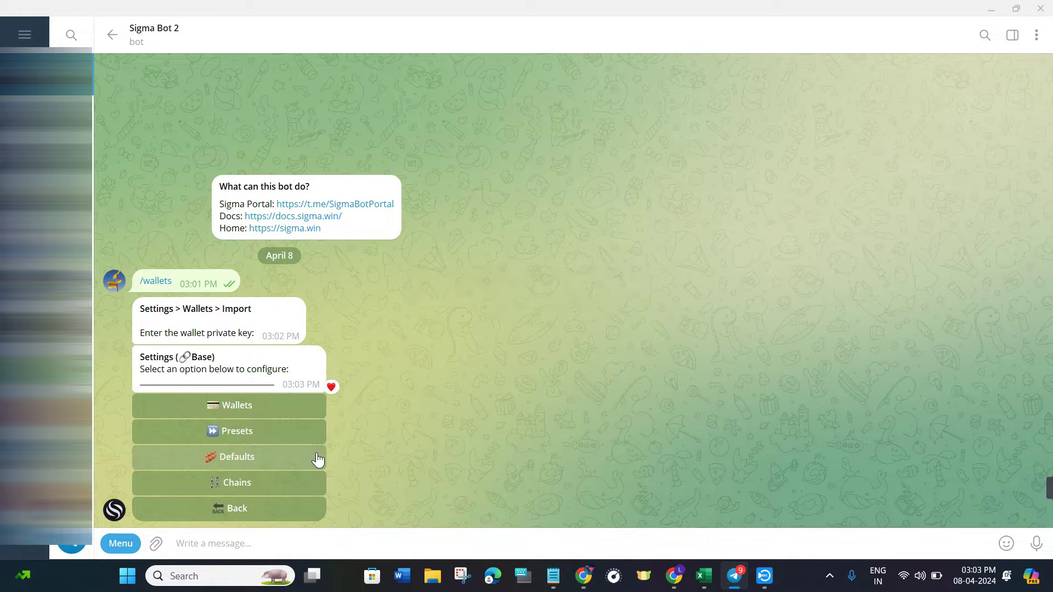
left_click(289, 507)
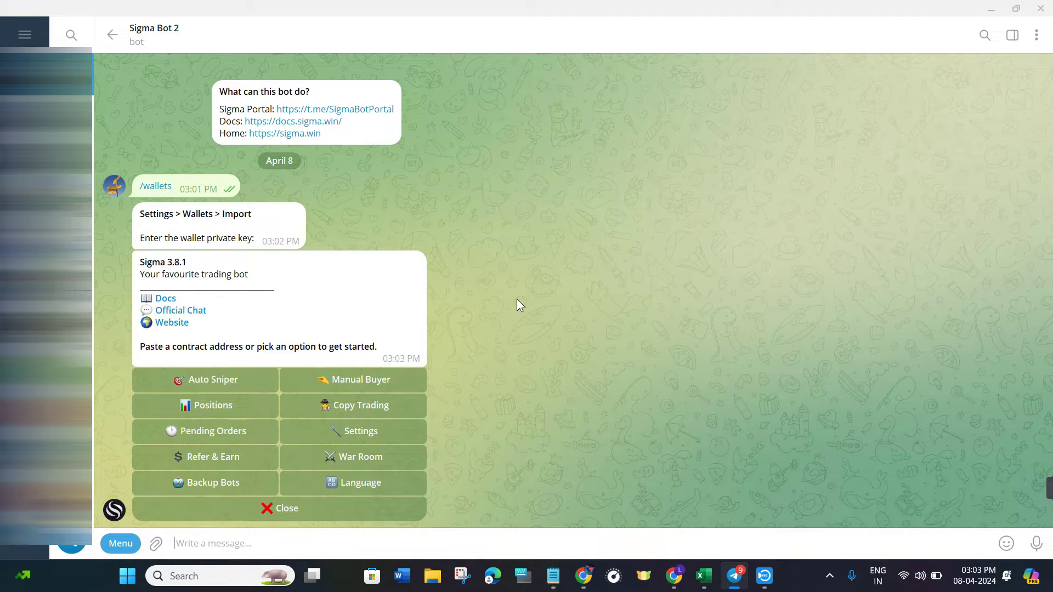
- Look up Roost Coin in Manual Buyer by pasting and sending its token address
left_click(382, 385)
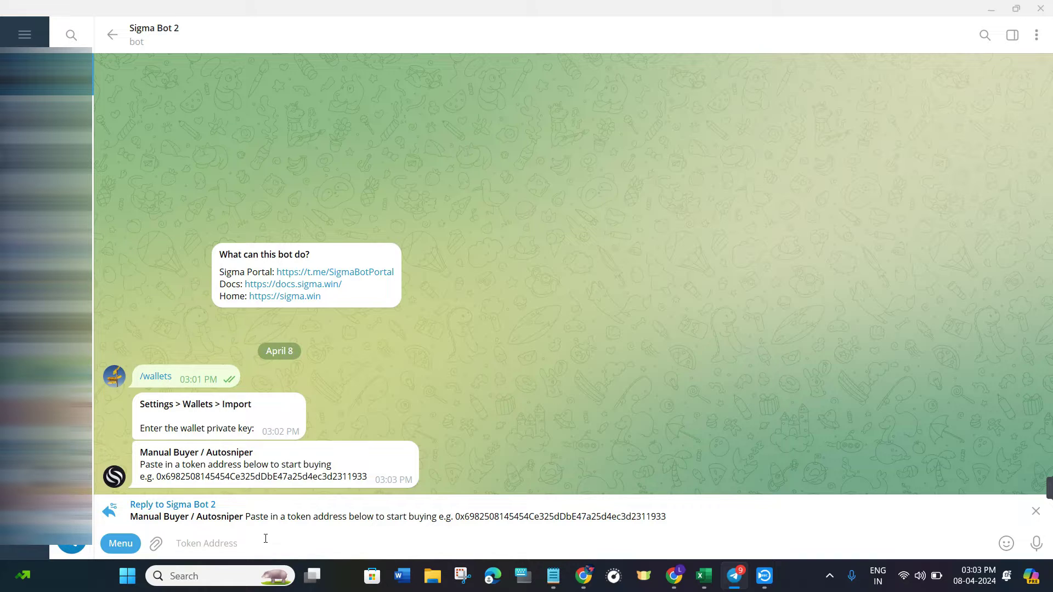
key("ctrl+v")
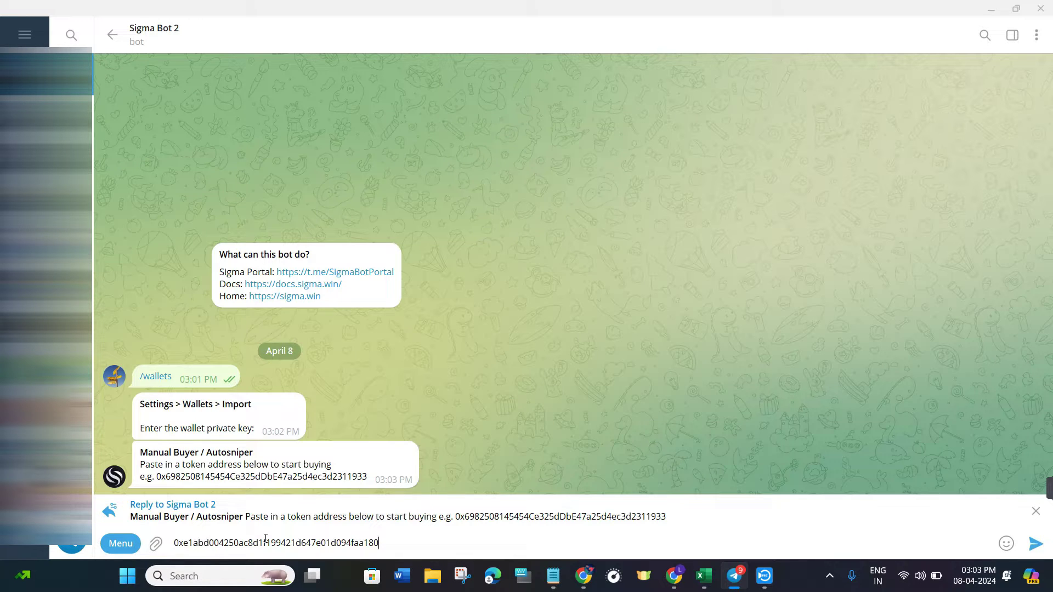
key("Return")
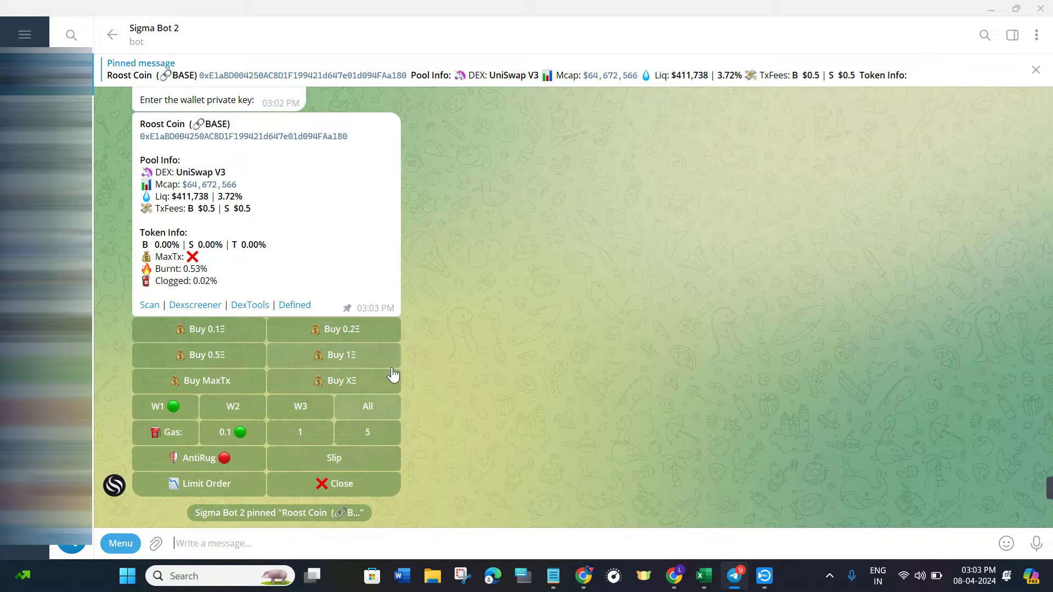
- Heart-react to the Roost Coin card and switch the buying wallet from W1 to W3
double_click(269, 255)
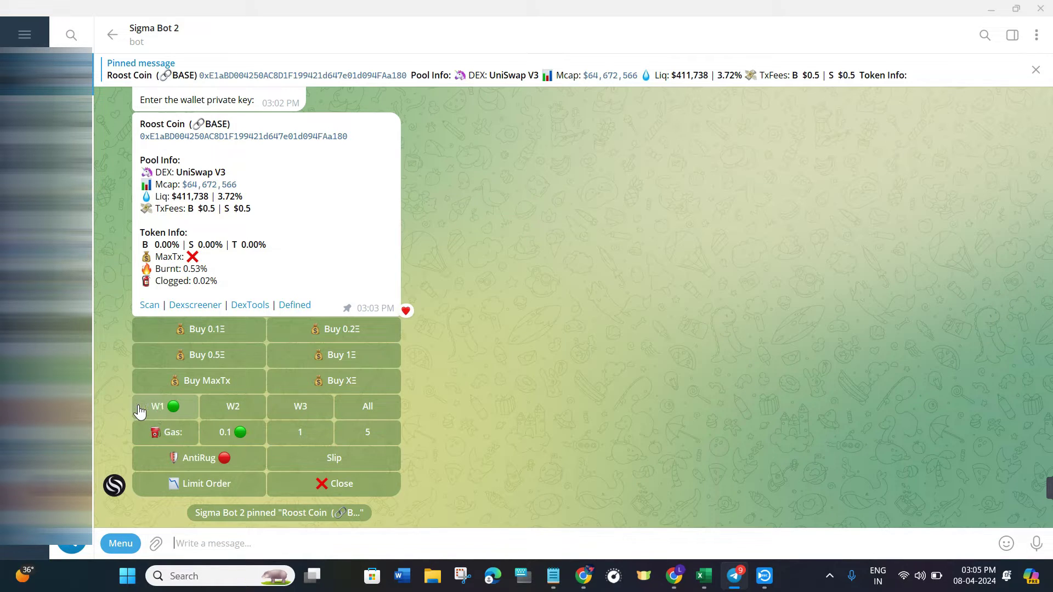
left_click(306, 411)
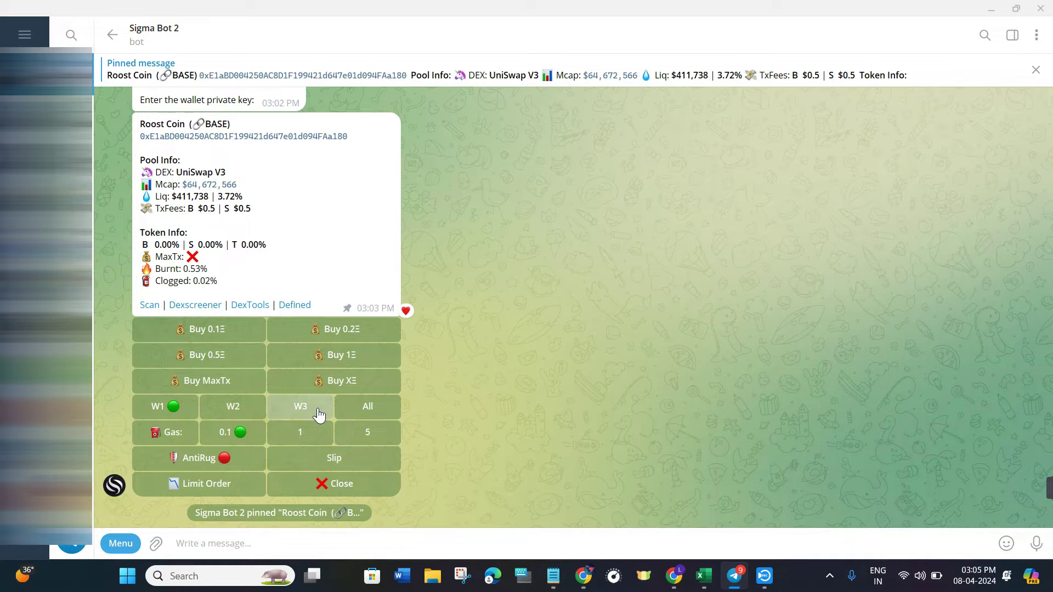
left_click(171, 412)
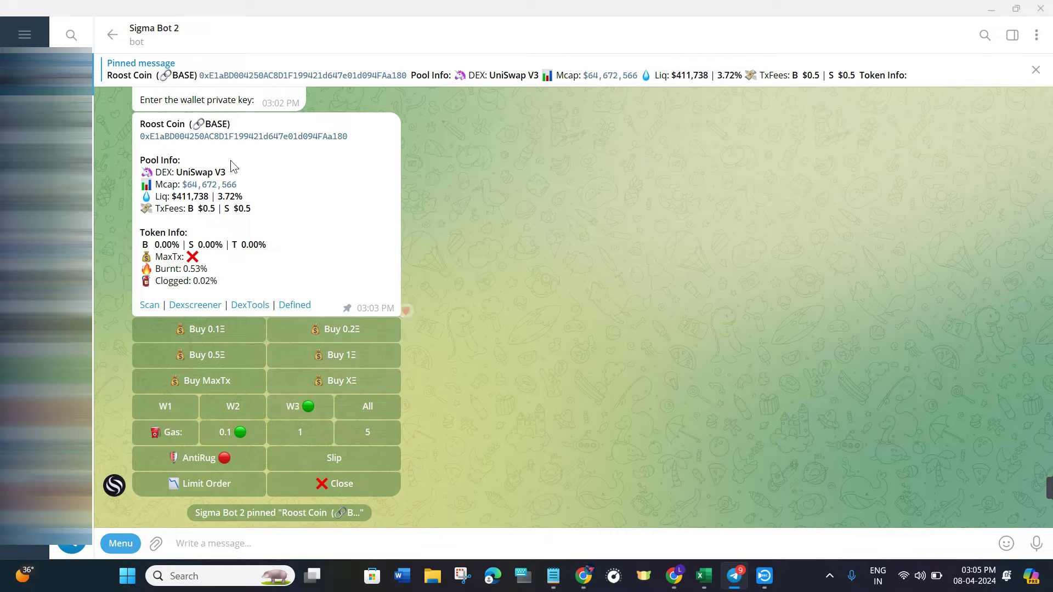
- Set the Roost Coin buy gas to 1, bringing the buy fee to $1.0
double_click(254, 178)
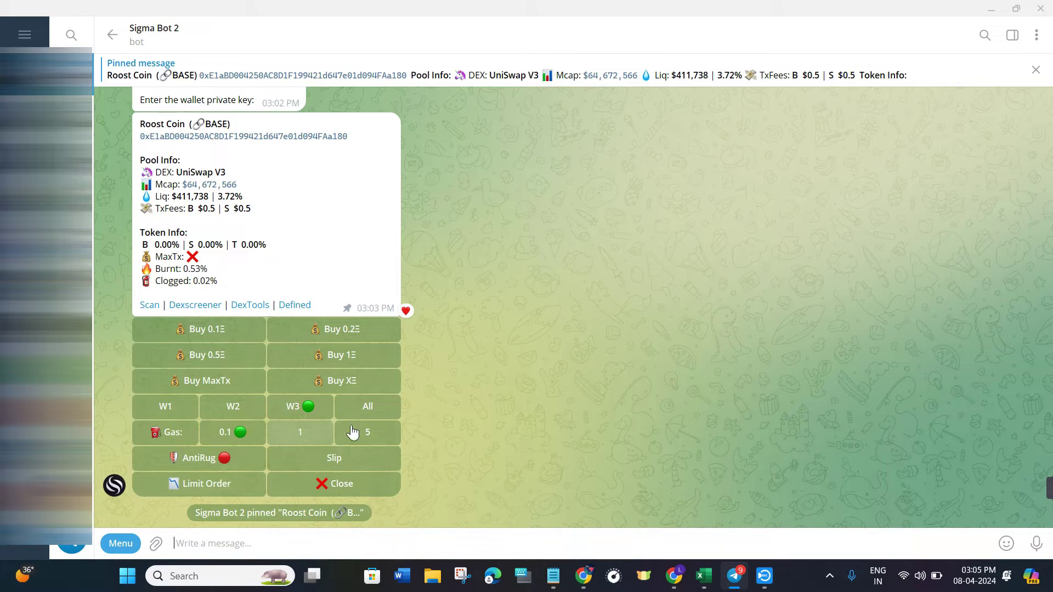
left_click(390, 438)
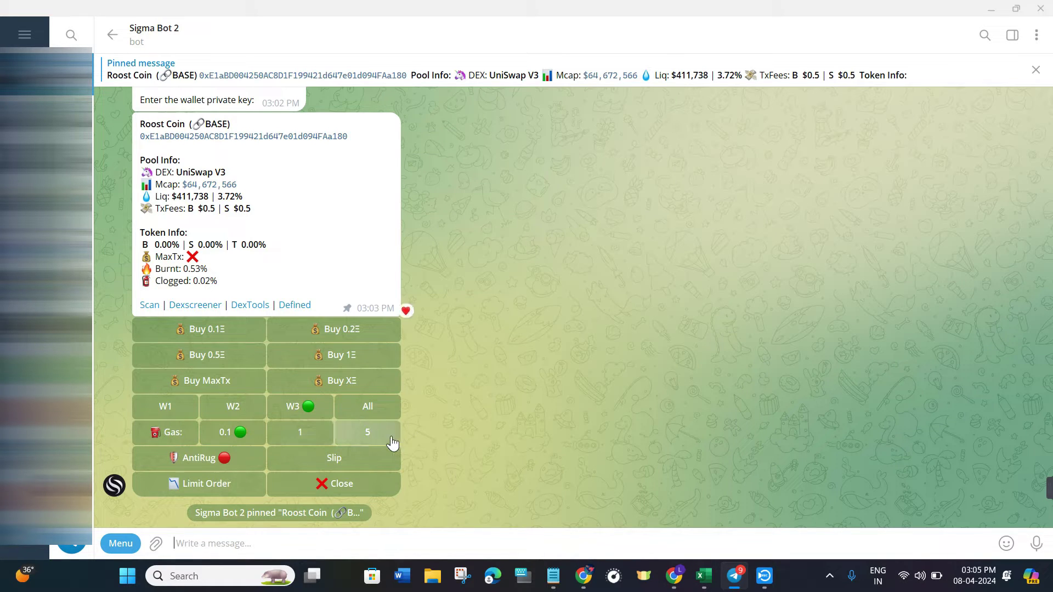
left_click(307, 432)
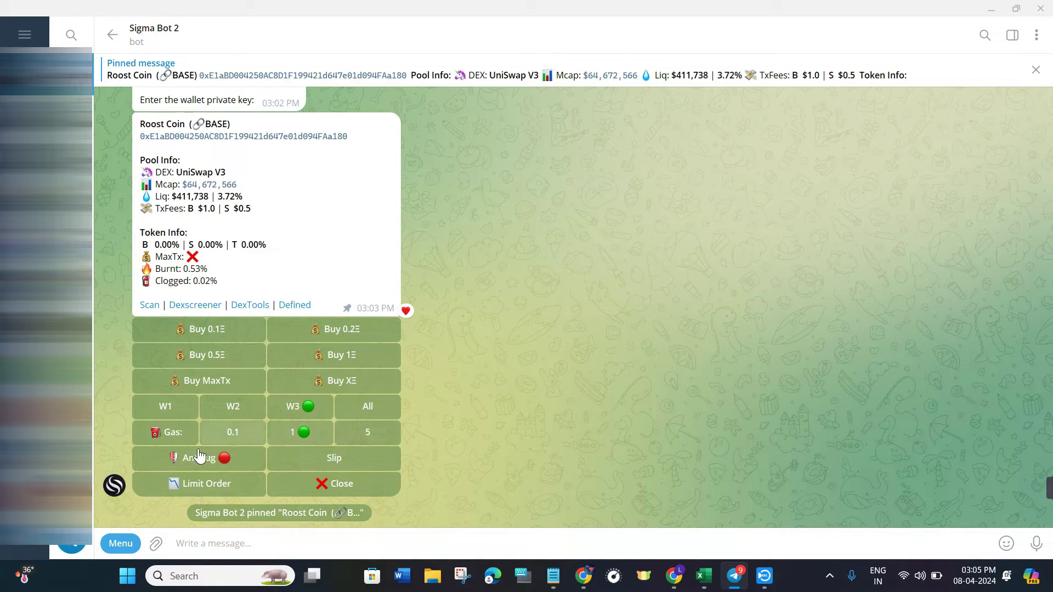
- Set the Roost Coin trade slippage to 50% and heart-react to the trade card
left_click(351, 464)
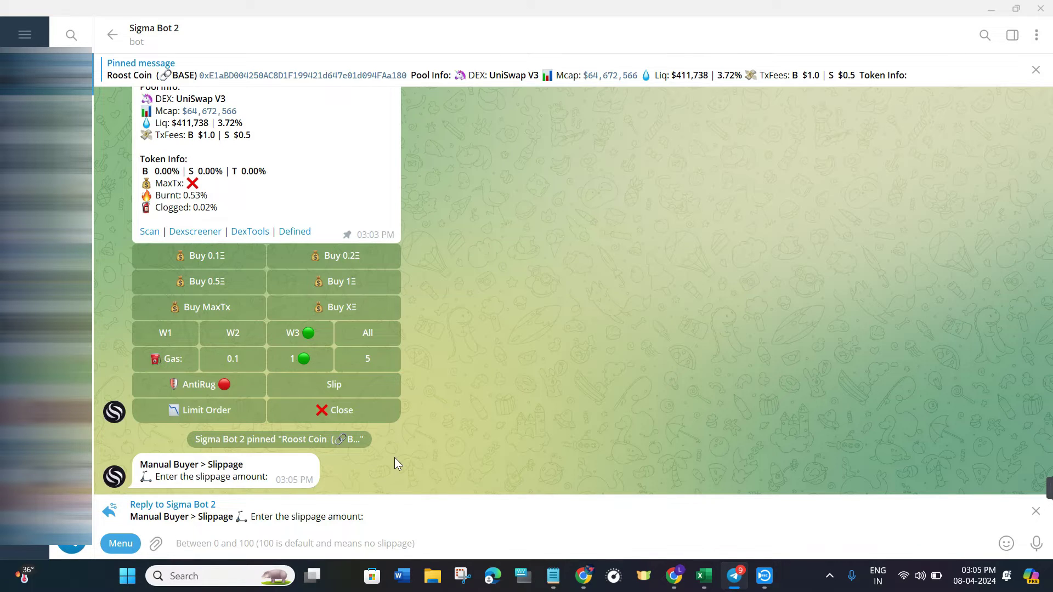
type("50")
key("Return")
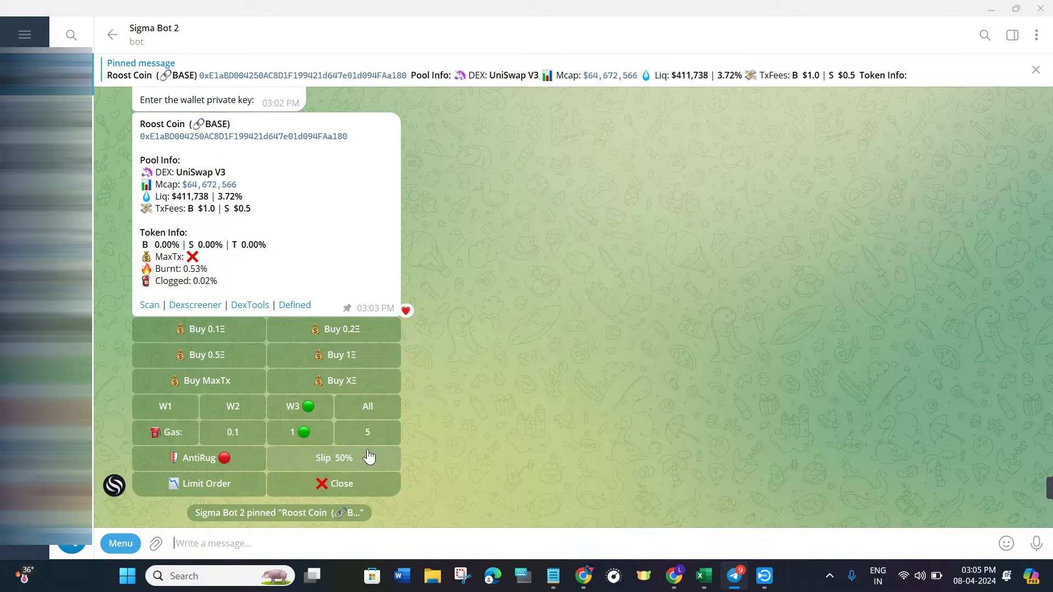
double_click(366, 459)
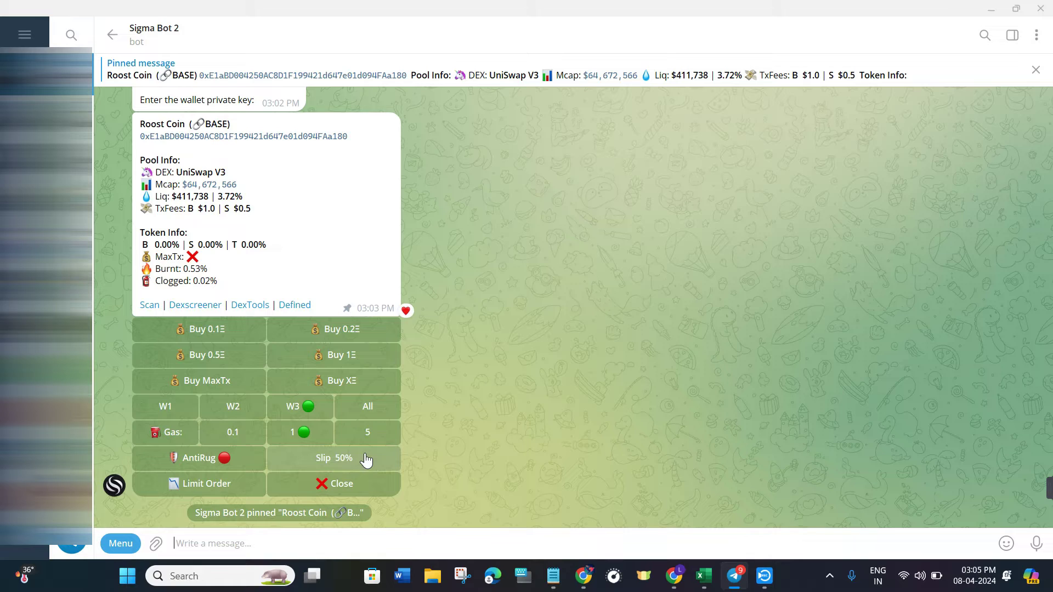
- Show the Roost Coin limit order options and select the -33% trigger
left_click(201, 485)
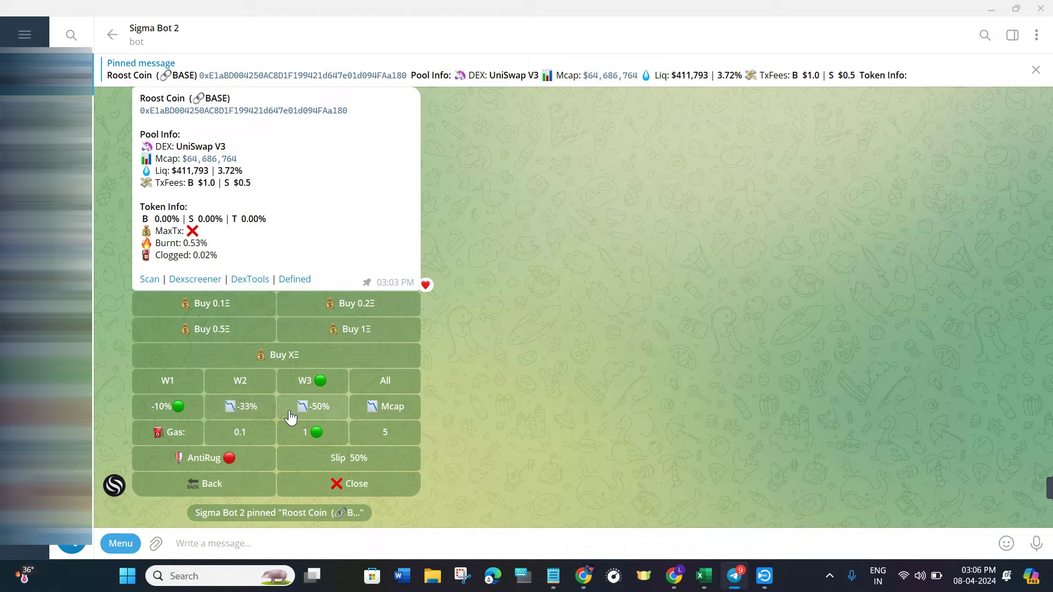
left_click(257, 410)
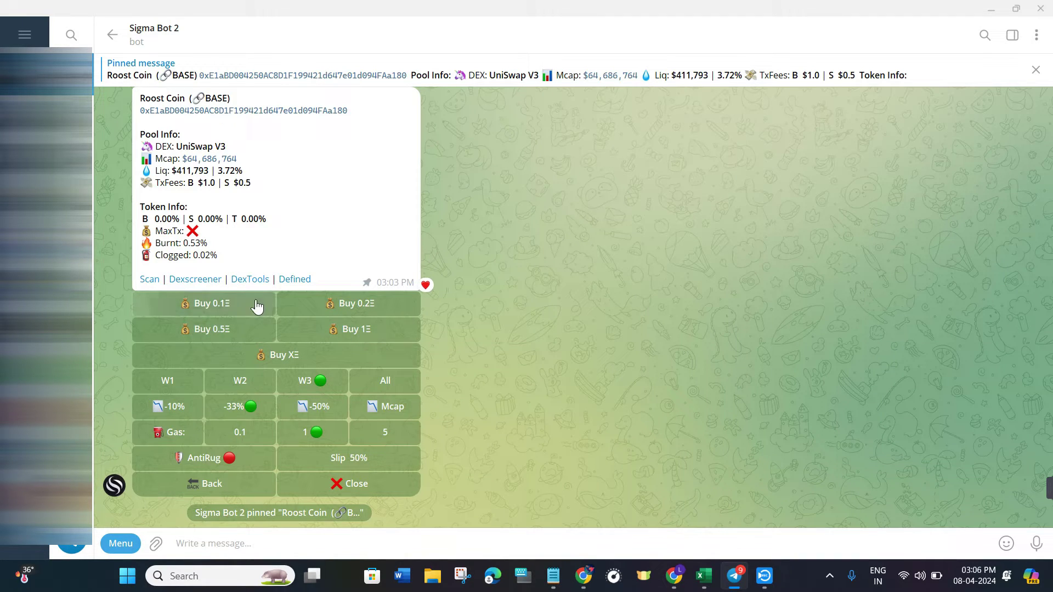
- Attempt a 0.1Ξ Roost Coin buy, hit the insufficient funds error (0.1002Ξ needed), and restore the buy keyboard
left_click(216, 304)
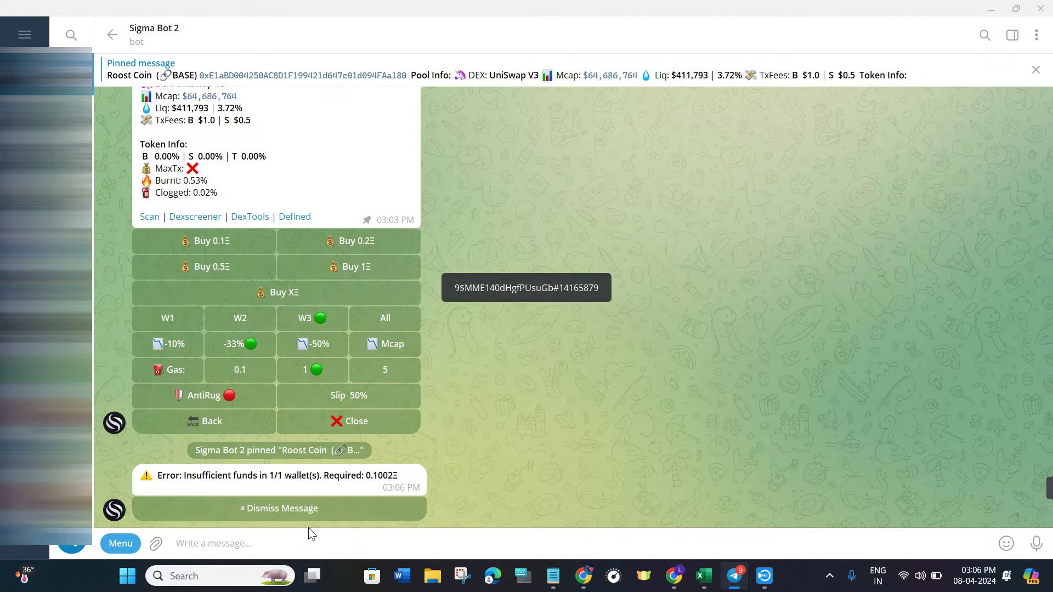
mouse_move(215, 485)
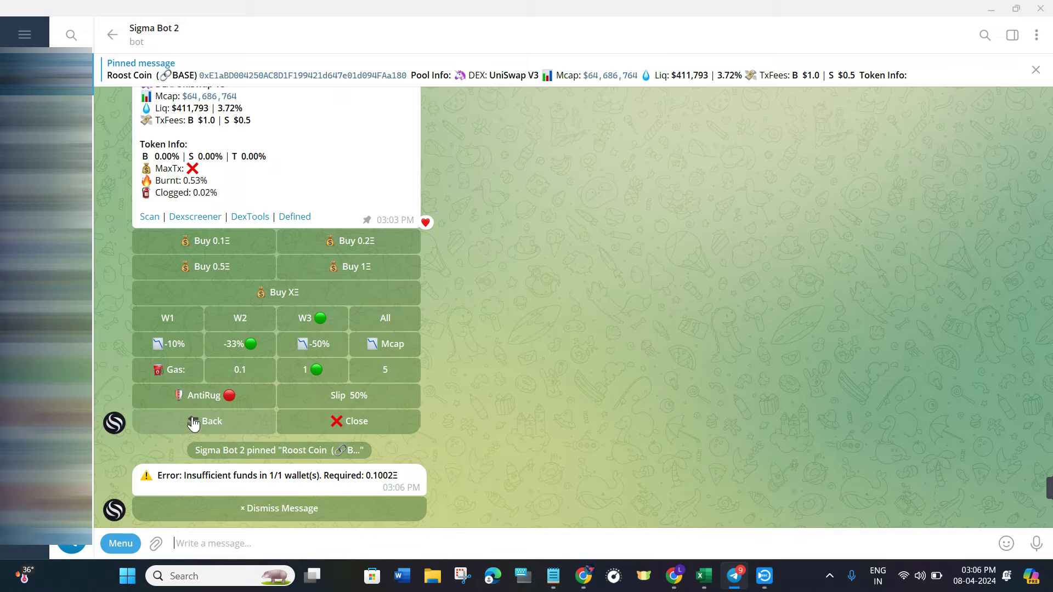
left_click(253, 423)
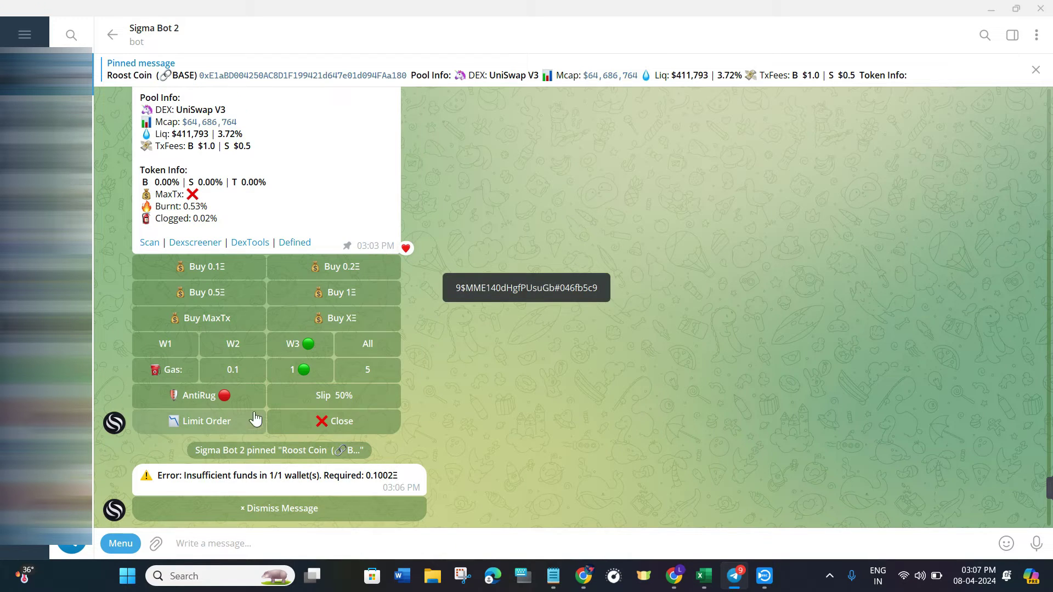
scroll(208, 328, "up", 1)
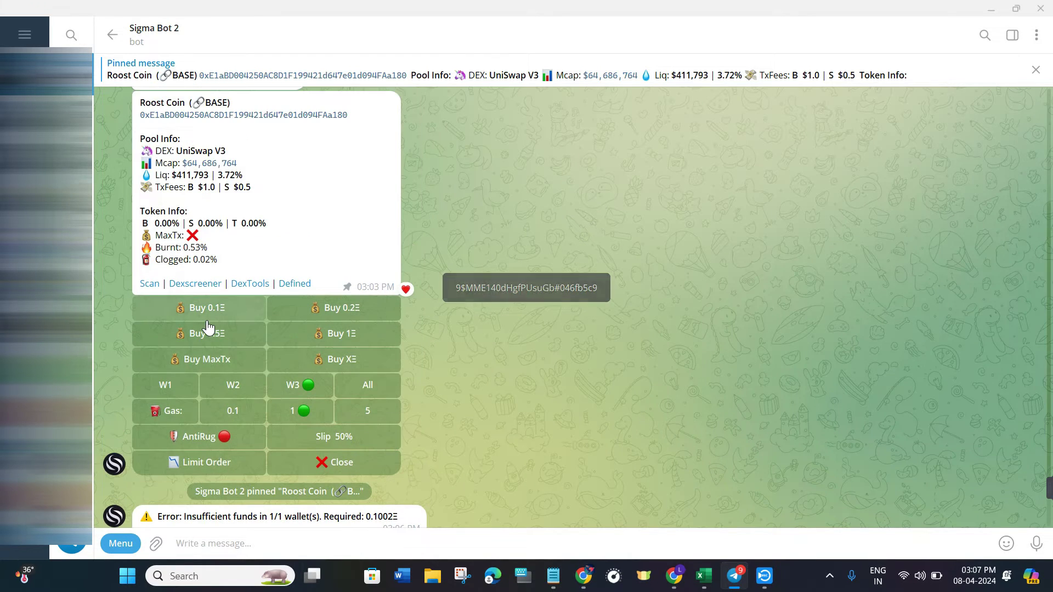
- Close the Roost Coin panel and run /start to bring up Sigma's main menu
left_click(317, 463)
type("/sta")
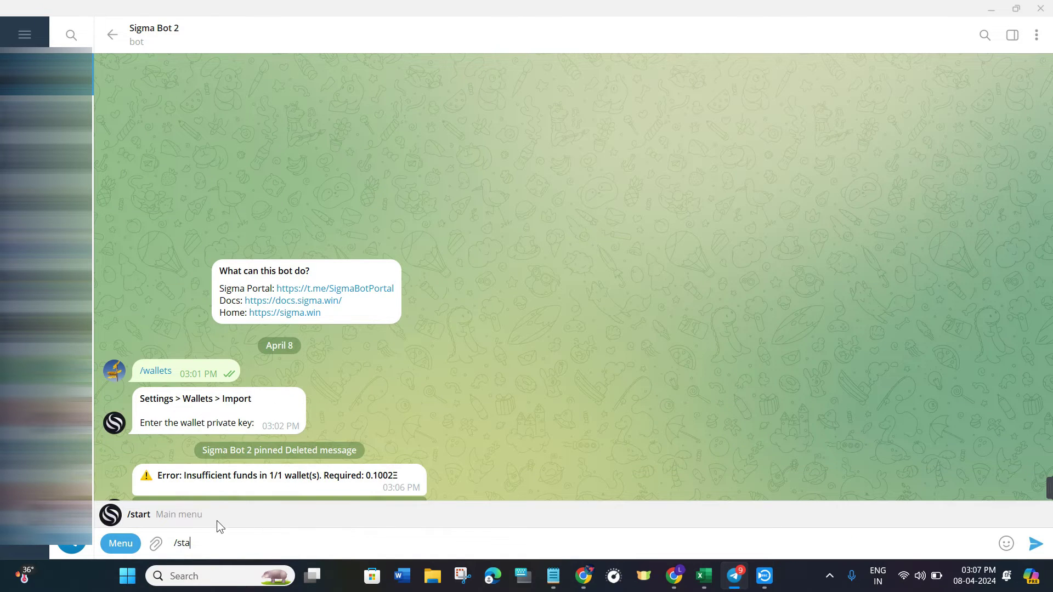
left_click(221, 513)
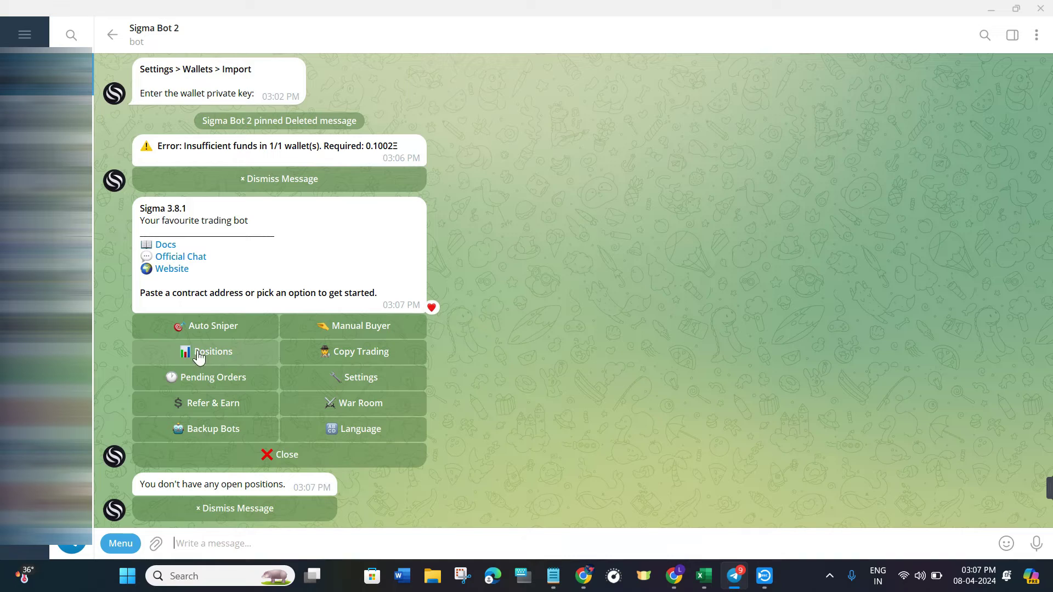
- Verify there are no open positions or pending orders, then dismiss the notice
left_click(233, 356)
left_click(234, 382)
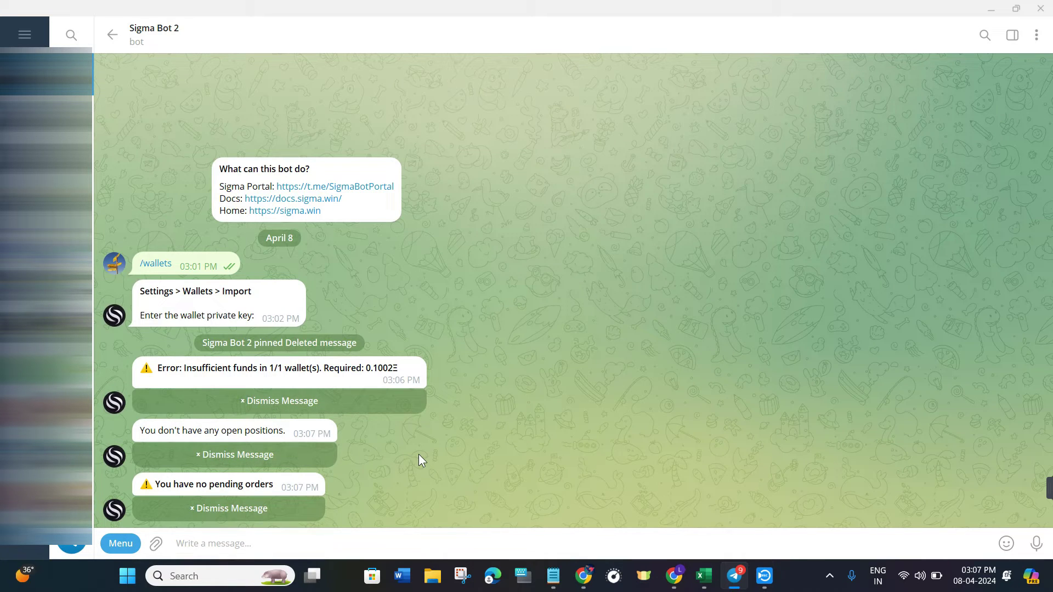
left_click(228, 508)
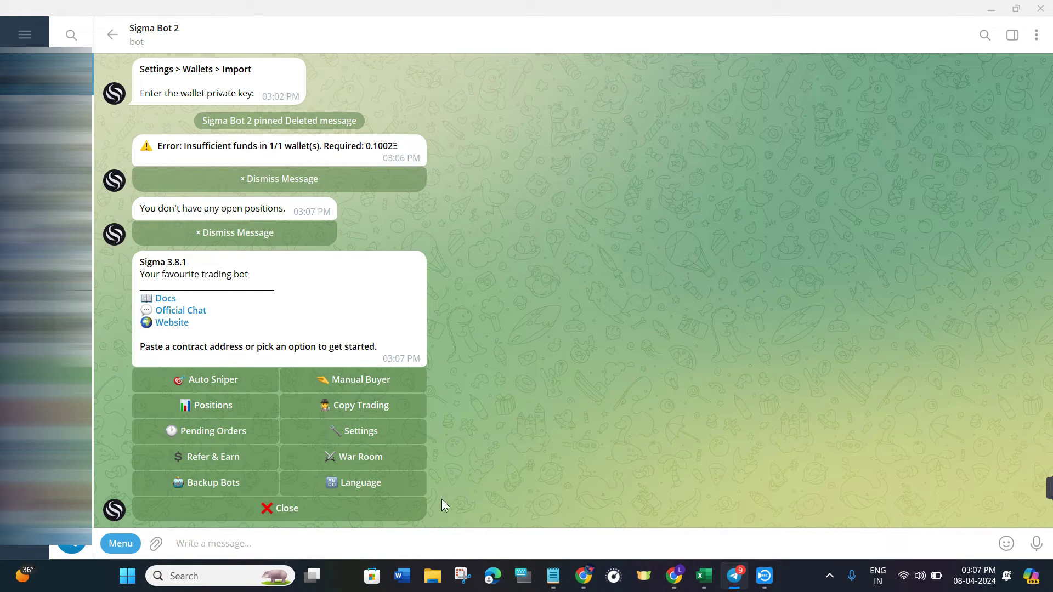
- Show the backup bots list #1–#11 and add a heart reaction to that message
left_click(255, 486)
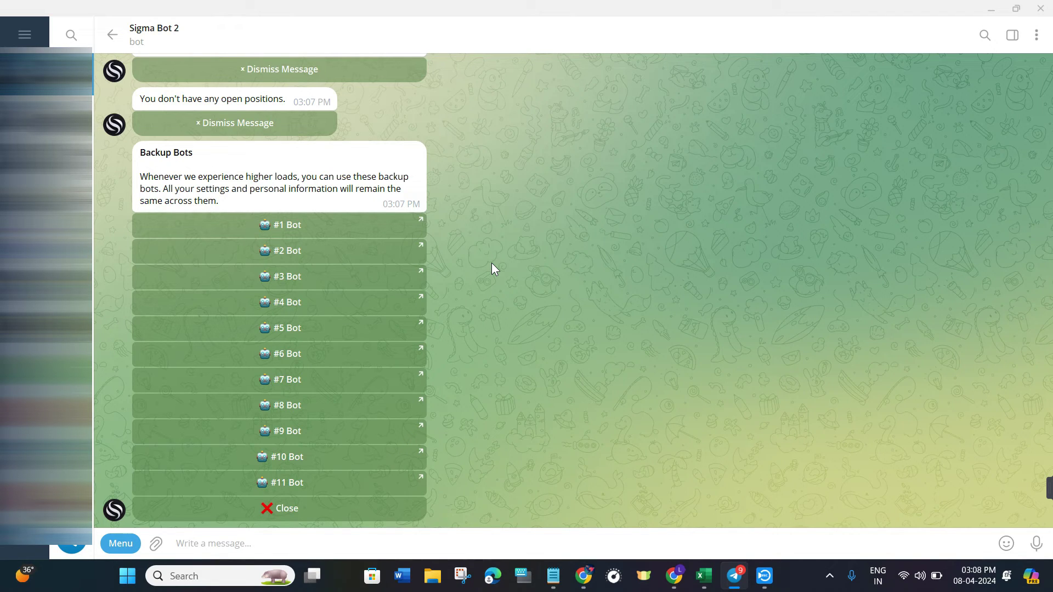
double_click(404, 256)
- Open and start backup Sigma Bot 7, view its Language options, and return to Settings (Ethereum)
left_click(317, 384)
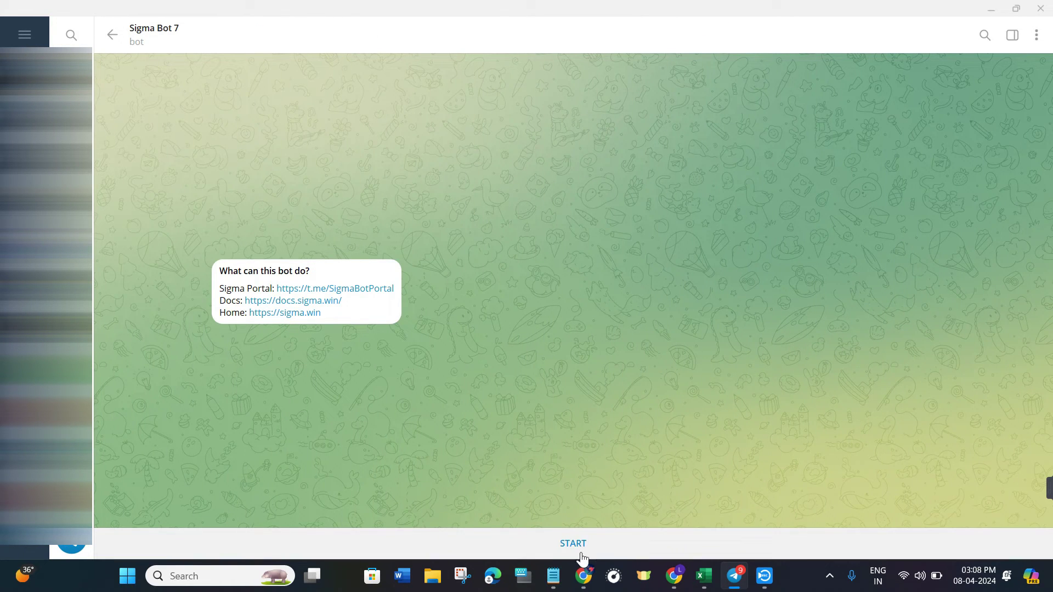
left_click(581, 553)
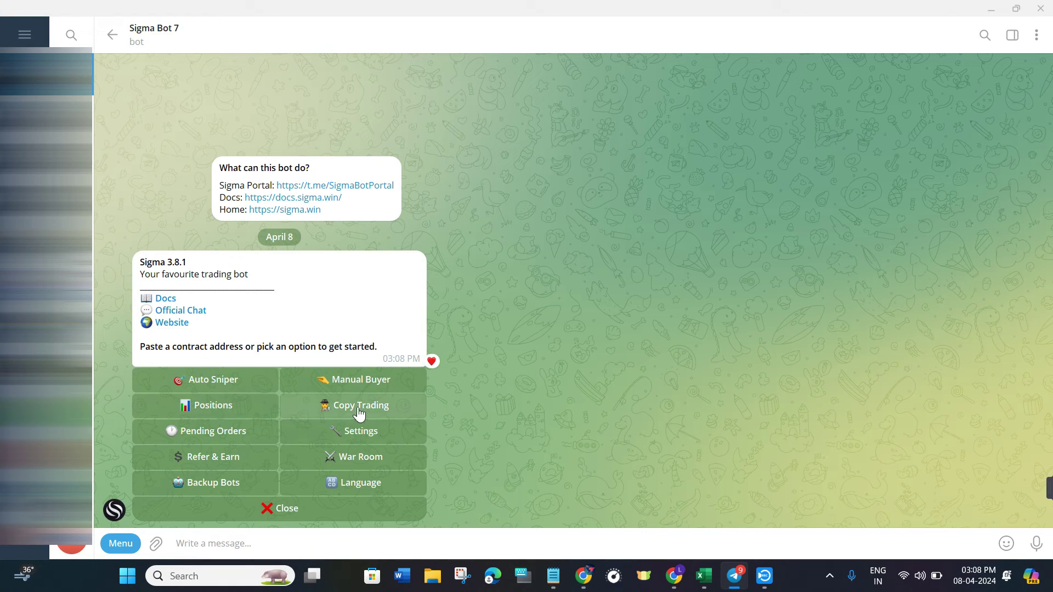
left_click(382, 488)
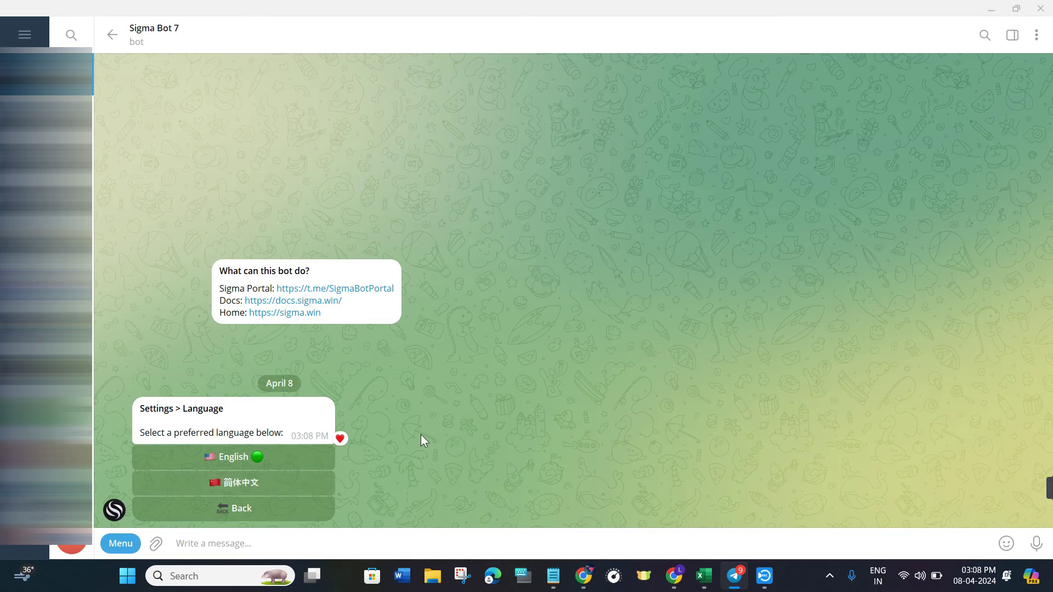
left_click(323, 508)
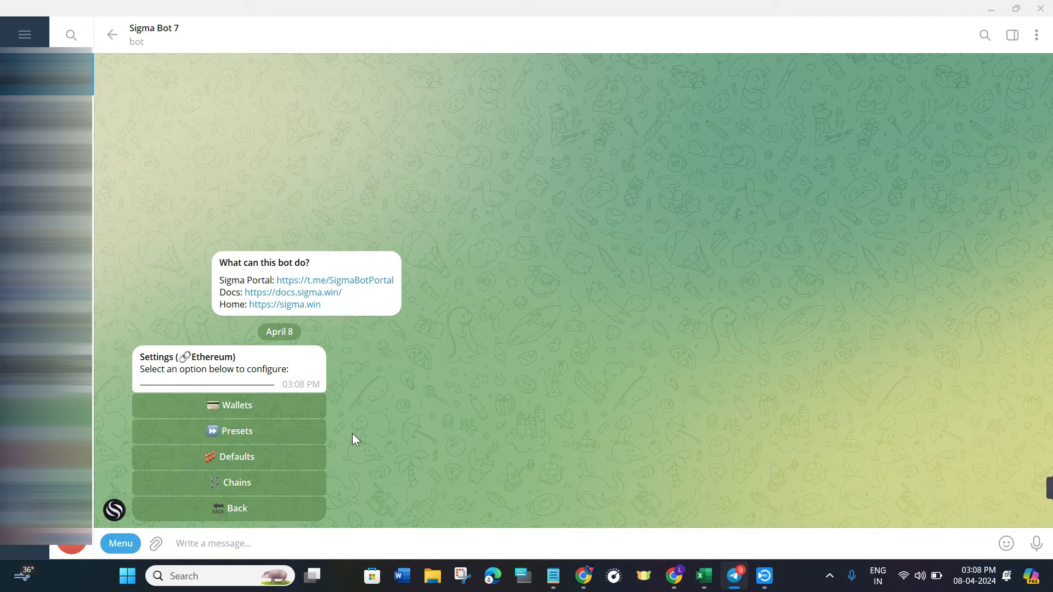